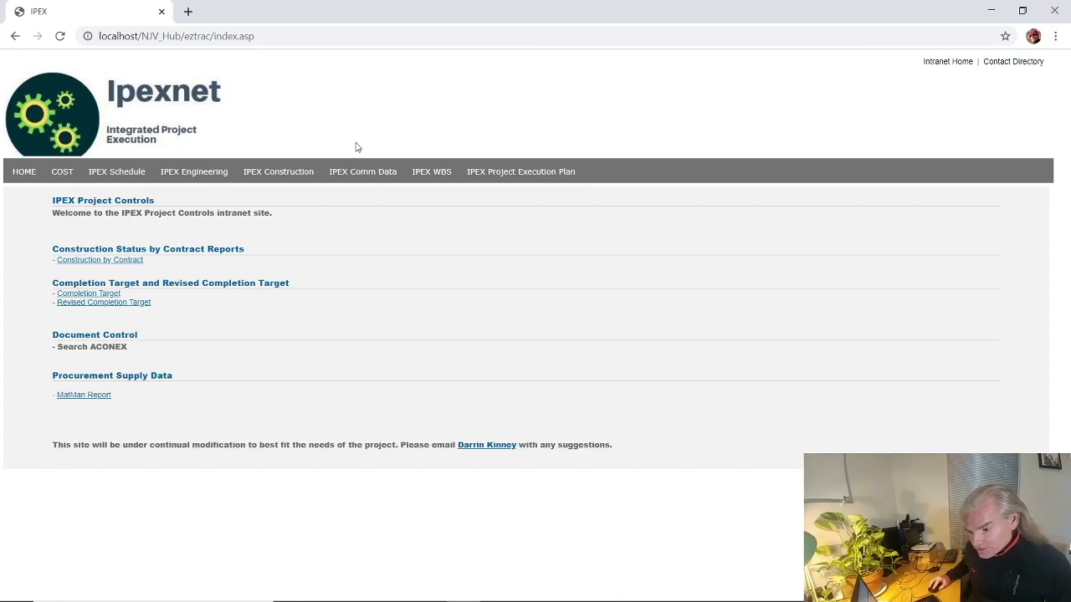
# - Open the engineering project summary and drill down through IPEX - NX to discipline 259600
pyautogui.moveTo(361, 174)
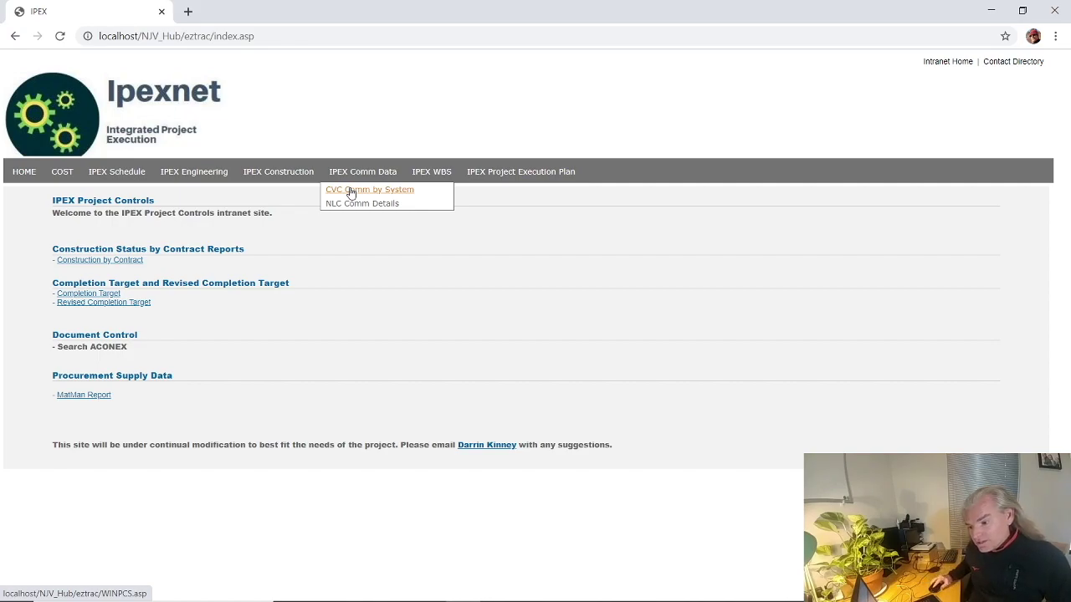
pyautogui.moveTo(202, 178)
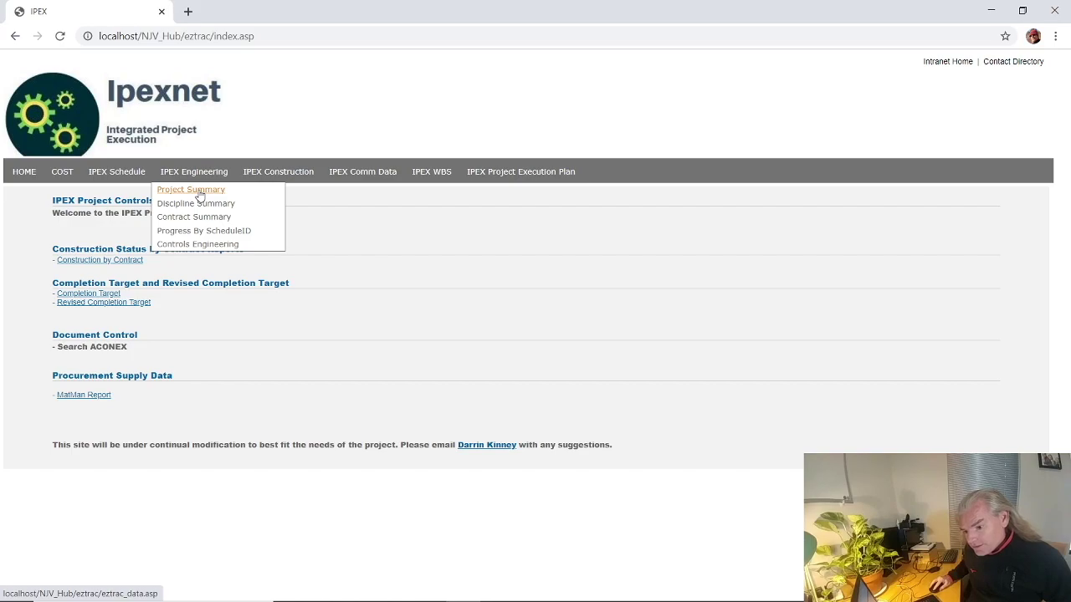
pyautogui.click(200, 195)
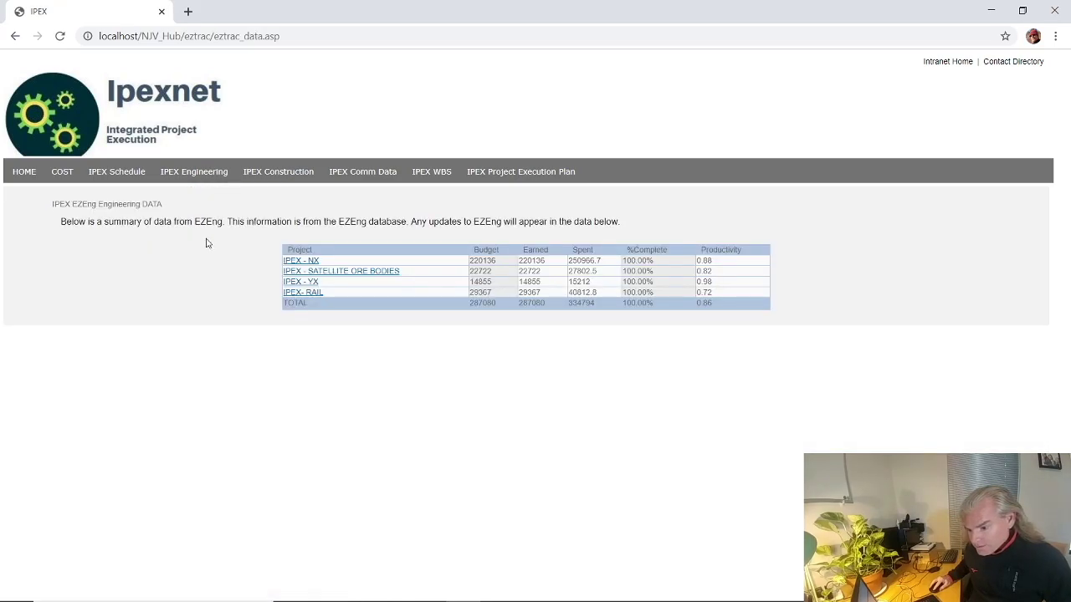
pyautogui.click(298, 262)
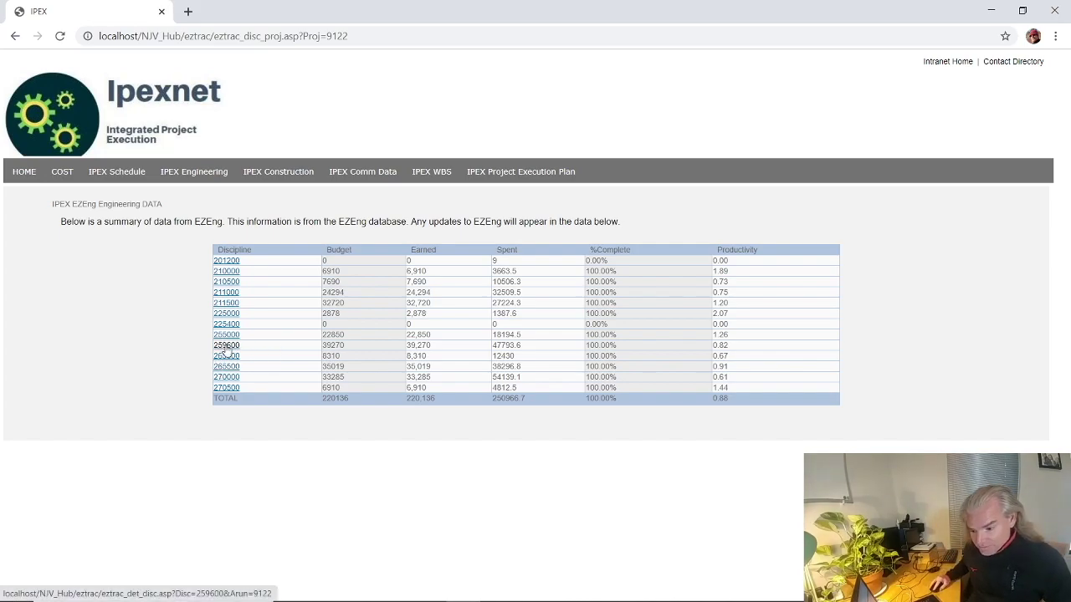
pyautogui.click(225, 346)
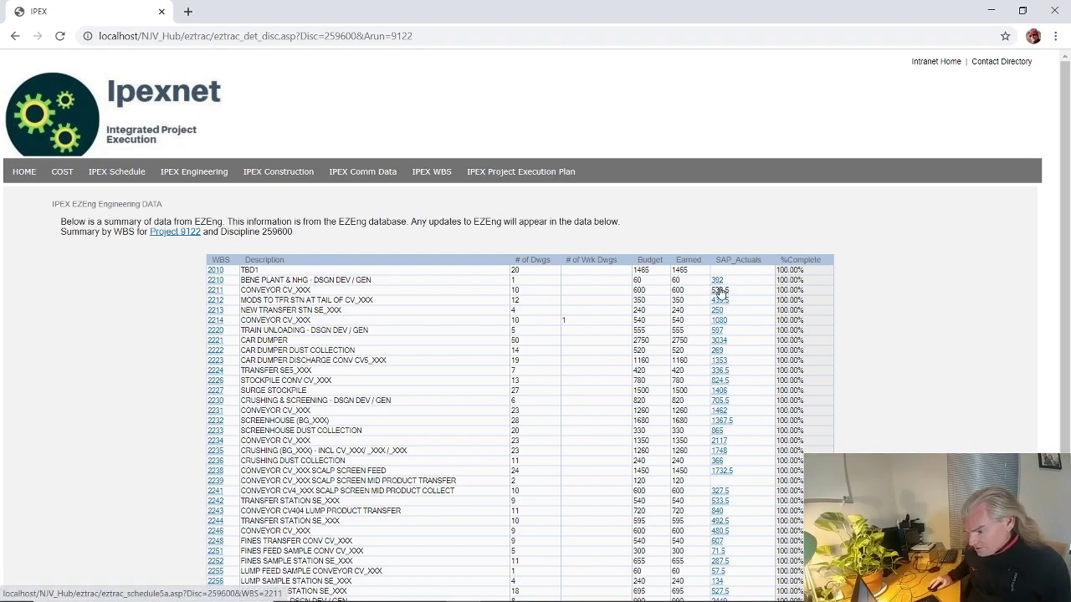
# - View the weekly hours behind the SAP actuals of WBS 2211 in a separate tab and close it
pyautogui.rightClick(728, 292)
pyautogui.click(729, 299)
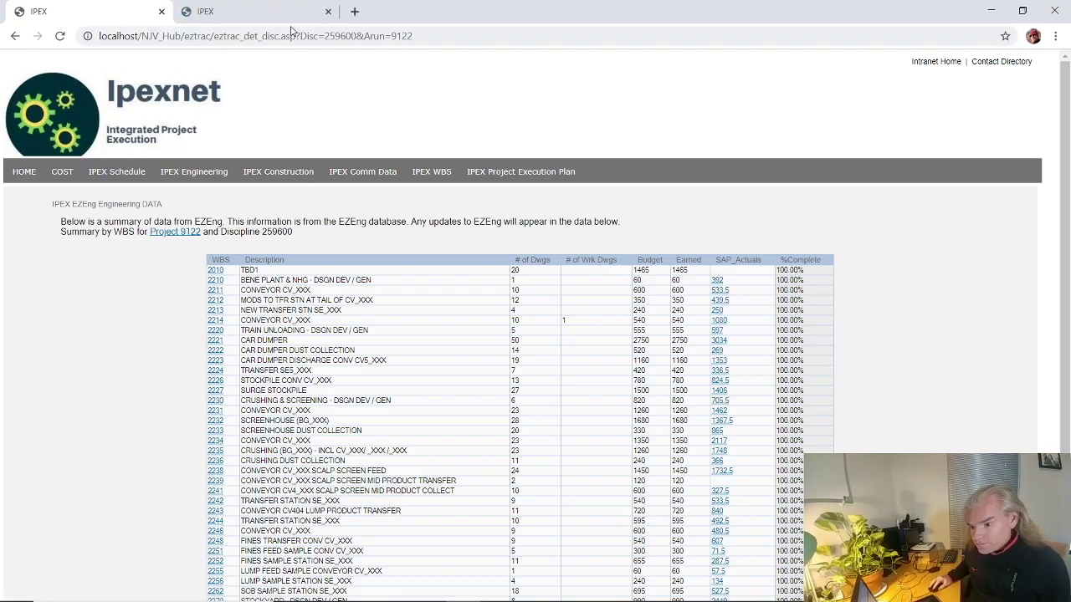
pyautogui.click(267, 18)
pyautogui.moveTo(268, 172)
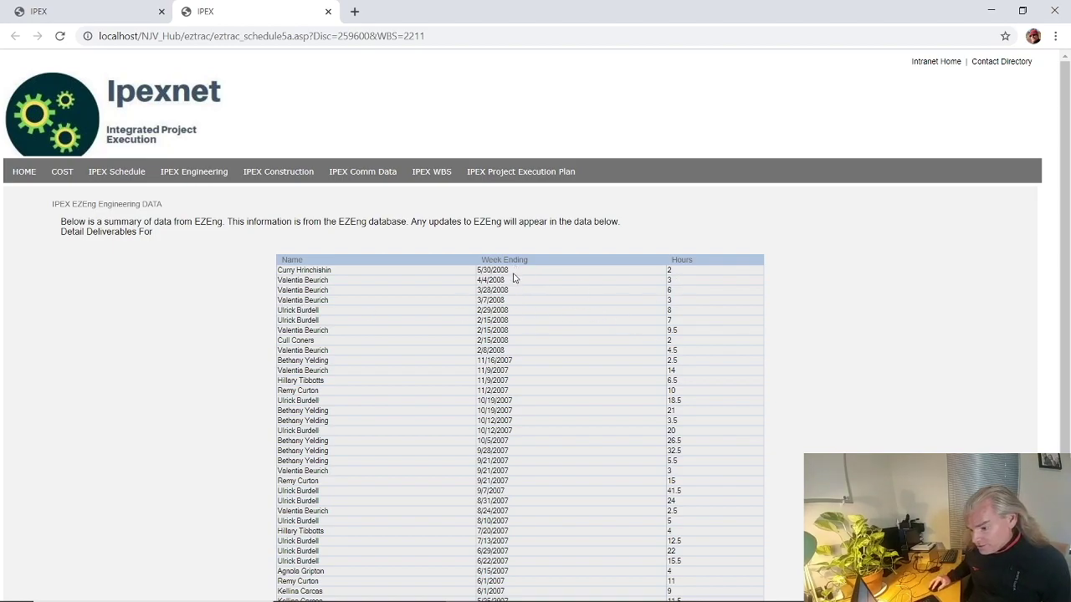
pyautogui.moveTo(512, 292); pyautogui.dragTo(469, 280)
pyautogui.click(464, 282)
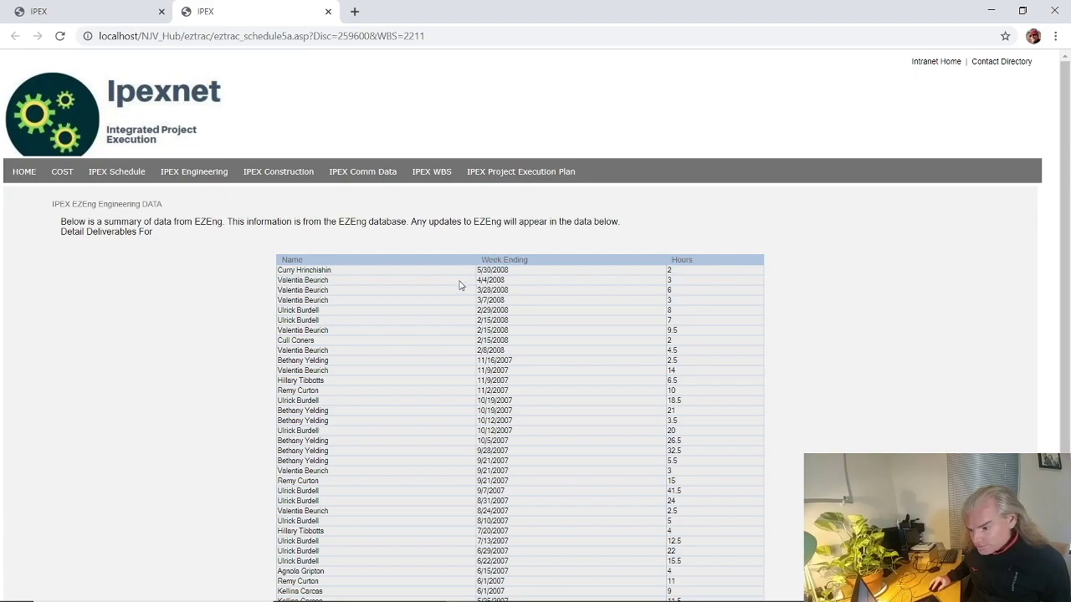
pyautogui.click(328, 11)
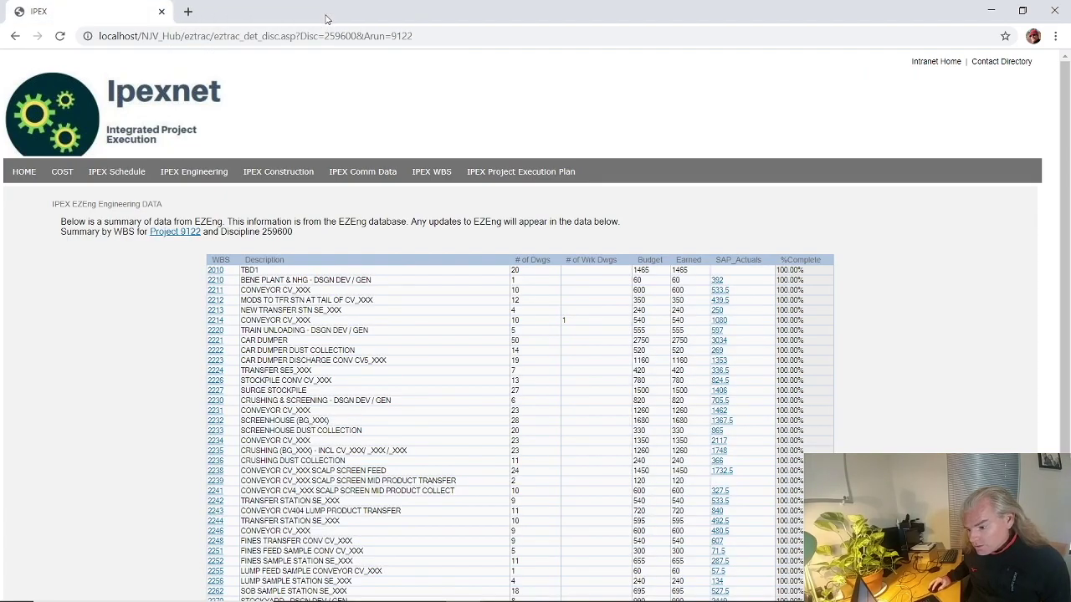
# - Open the WBS 2214 deliverables and examine their P6 IDs, P6 descriptions, budget total and percent complete
pyautogui.click(214, 323)
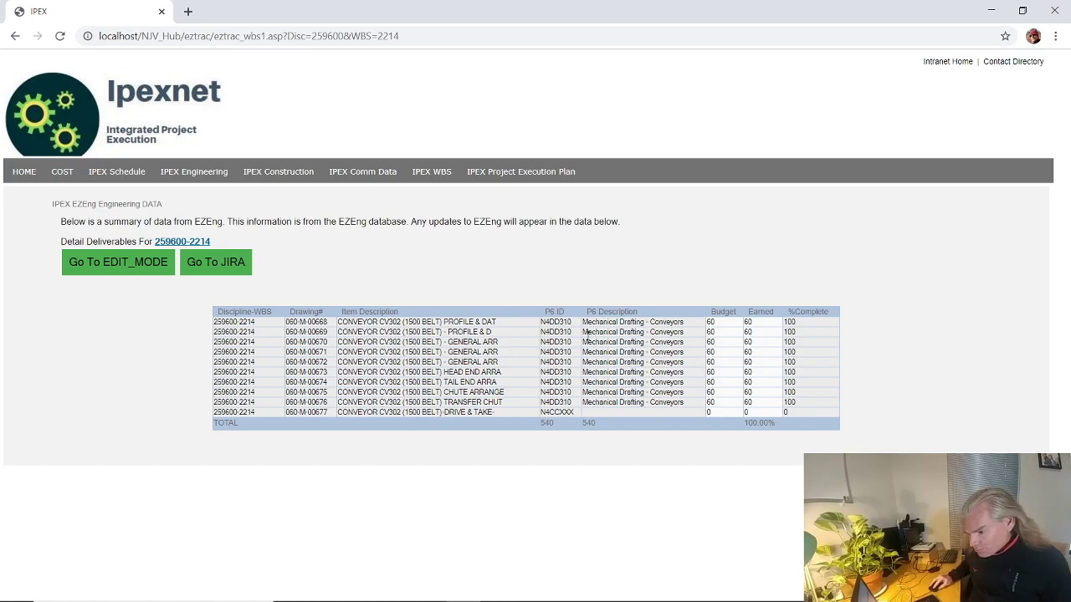
pyautogui.moveTo(589, 322); pyautogui.dragTo(678, 393)
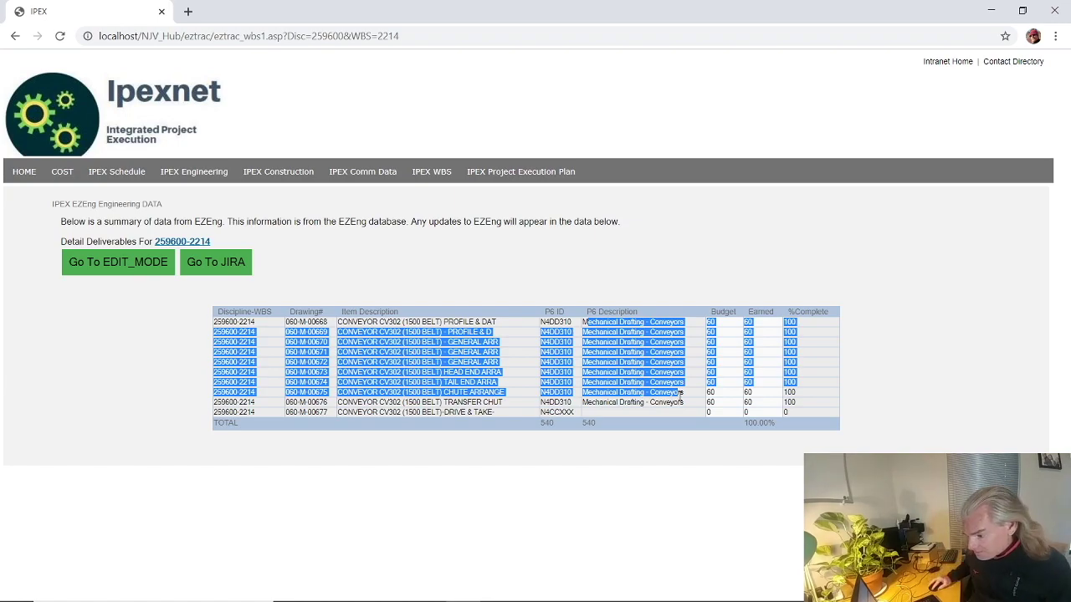
pyautogui.click(764, 342)
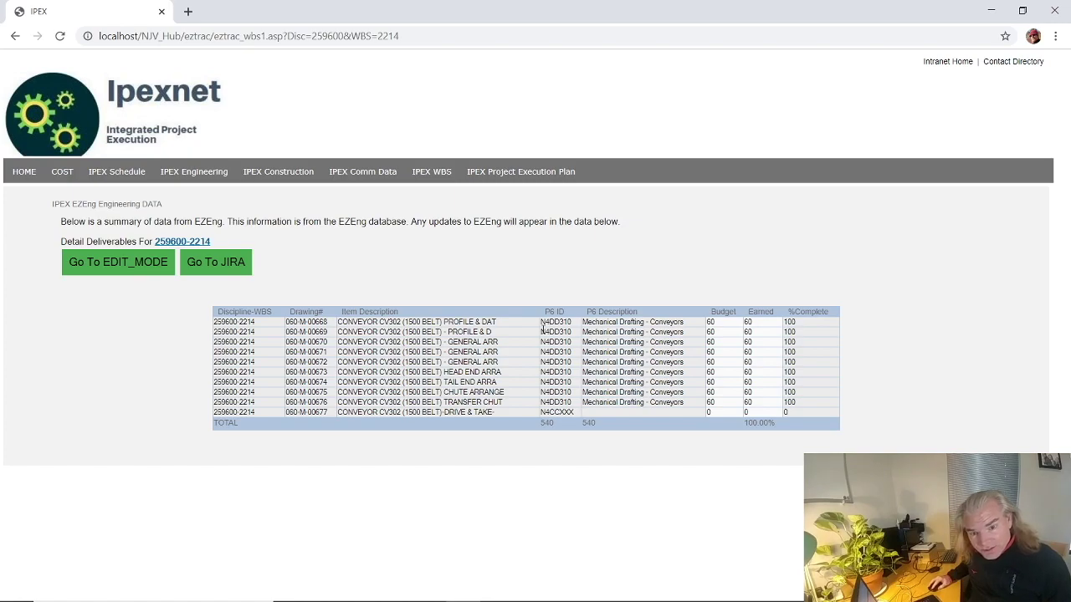
pyautogui.doubleClick(557, 321)
pyautogui.doubleClick(559, 332)
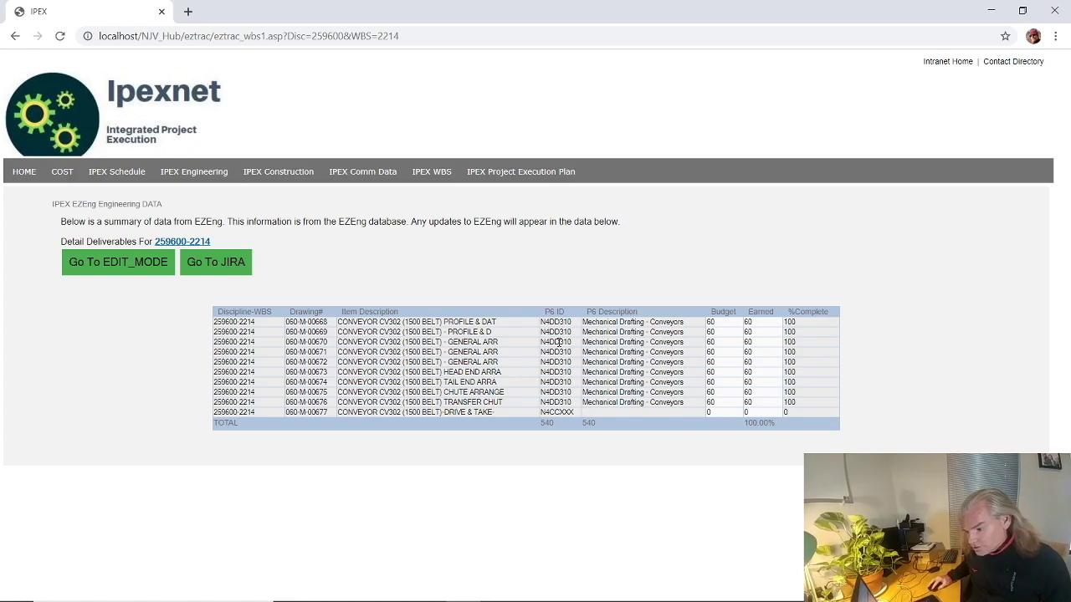
pyautogui.doubleClick(559, 342)
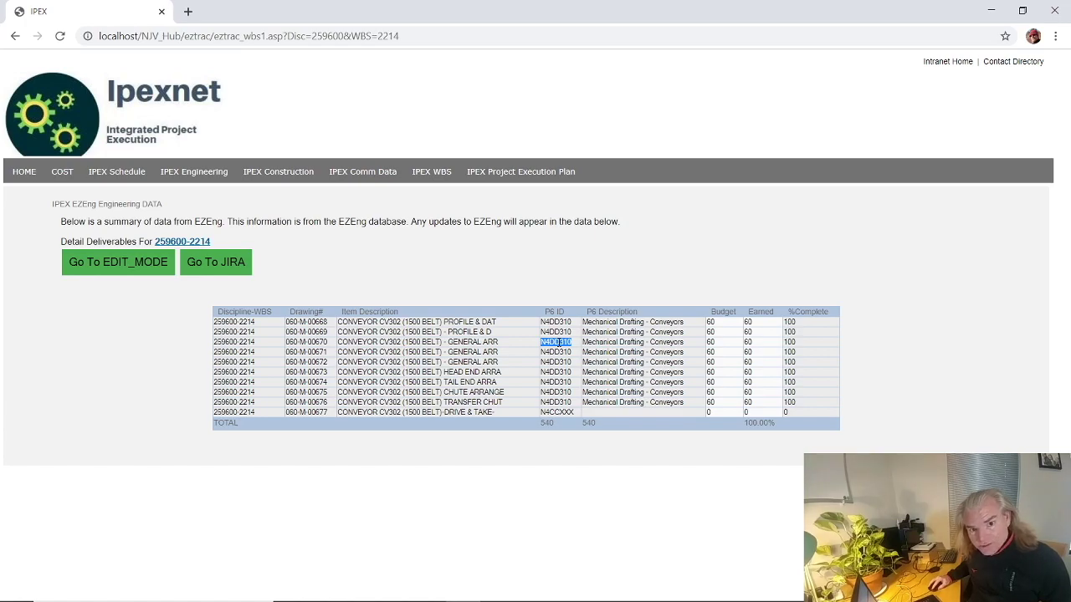
pyautogui.click(557, 351)
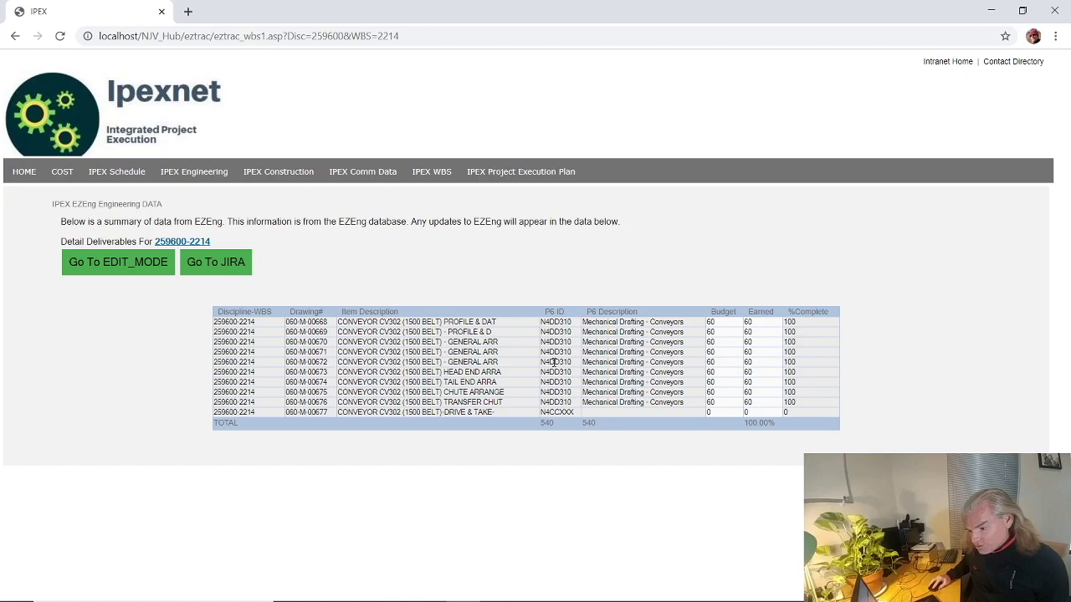
pyautogui.doubleClick(548, 422)
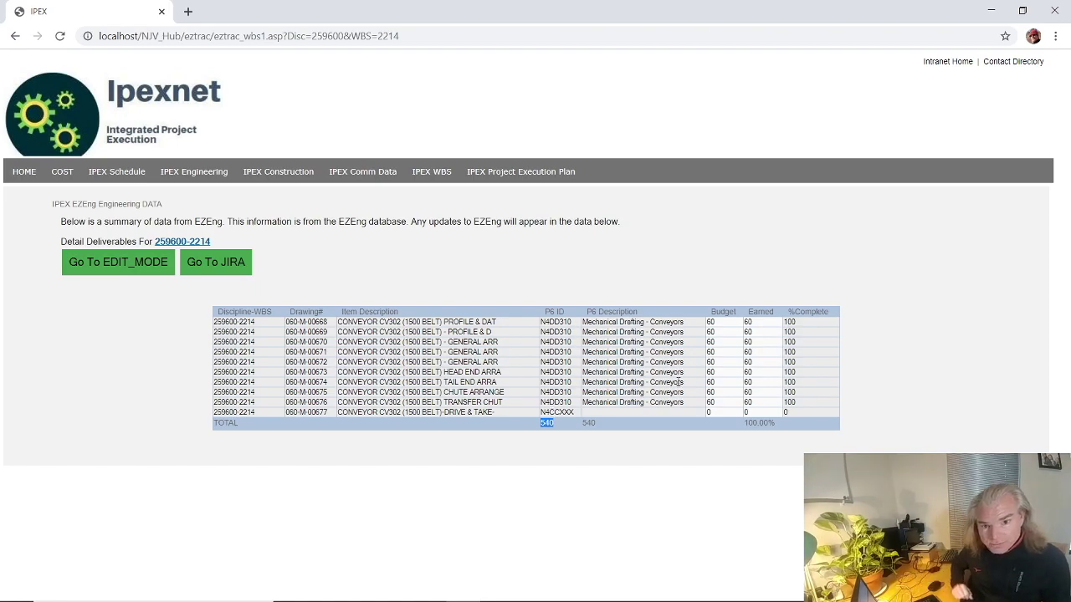
pyautogui.doubleClick(755, 423)
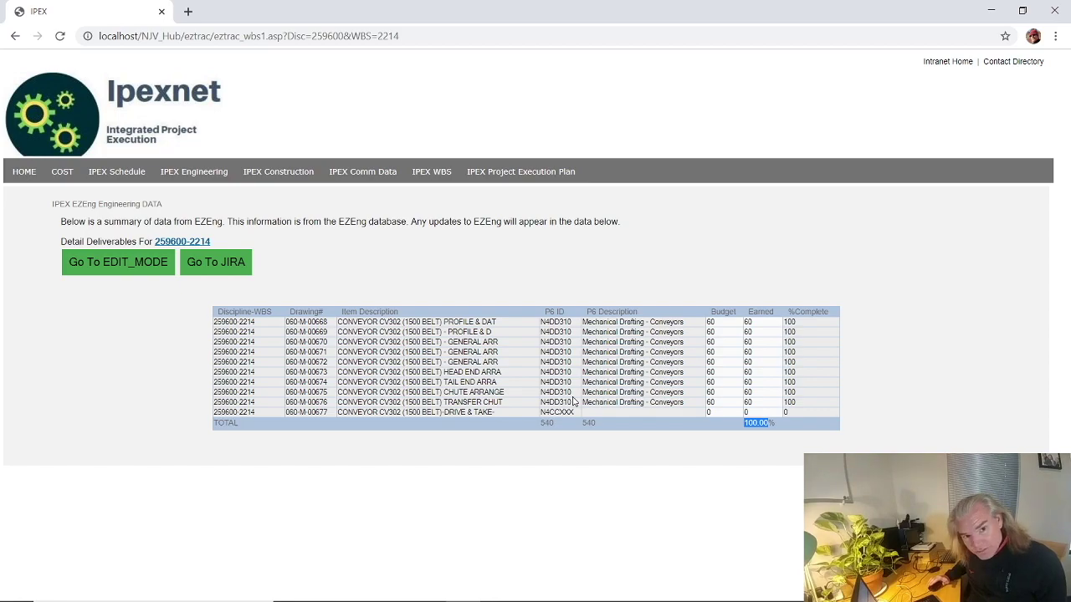
pyautogui.click(132, 264)
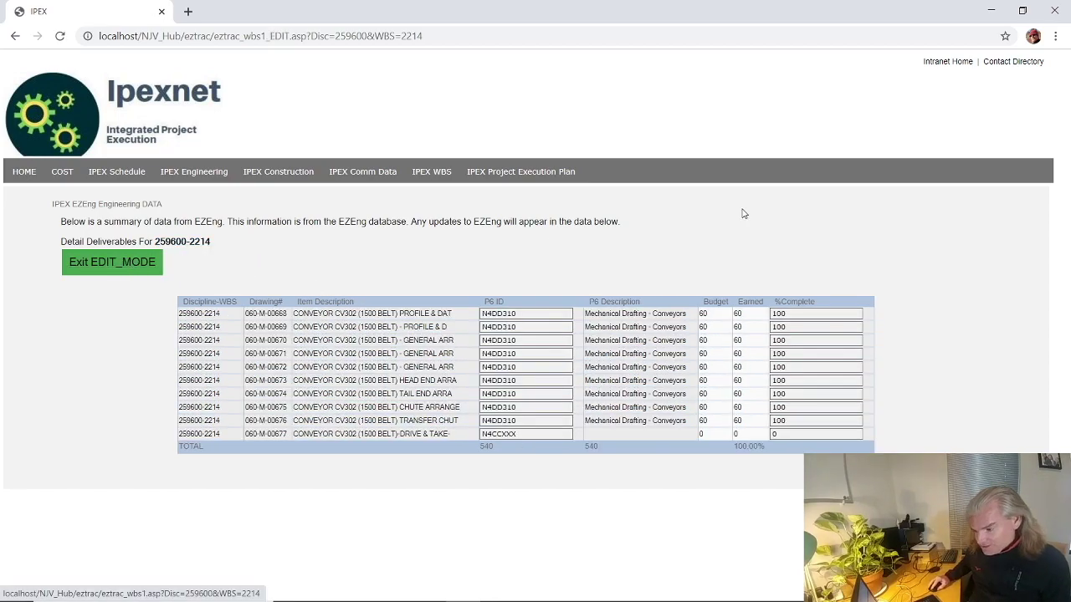
pyautogui.doubleClick(795, 314)
pyautogui.press('Tab')
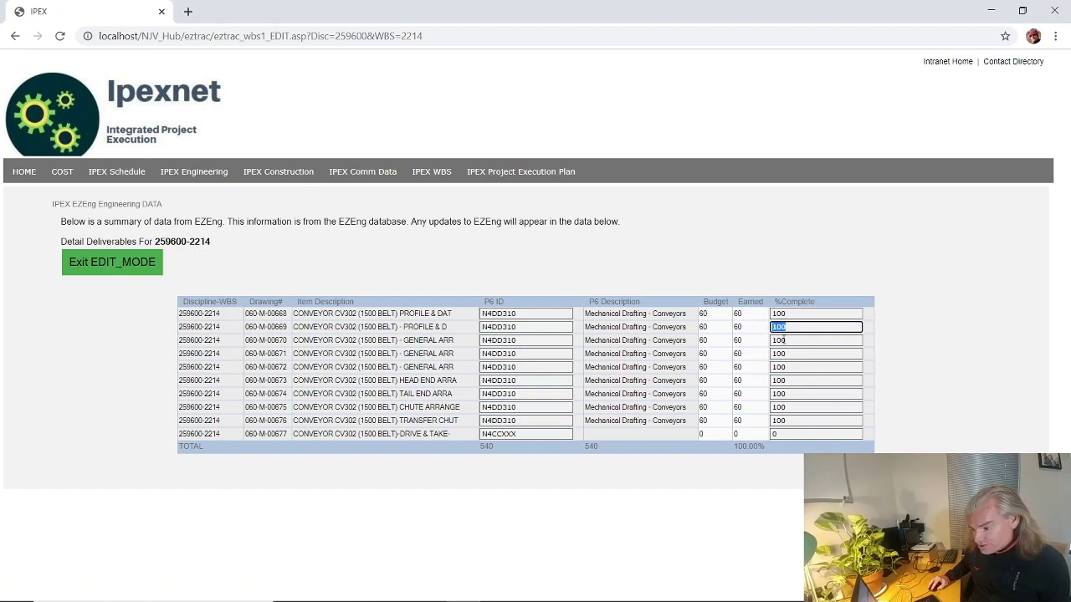
pyautogui.press('Tab')
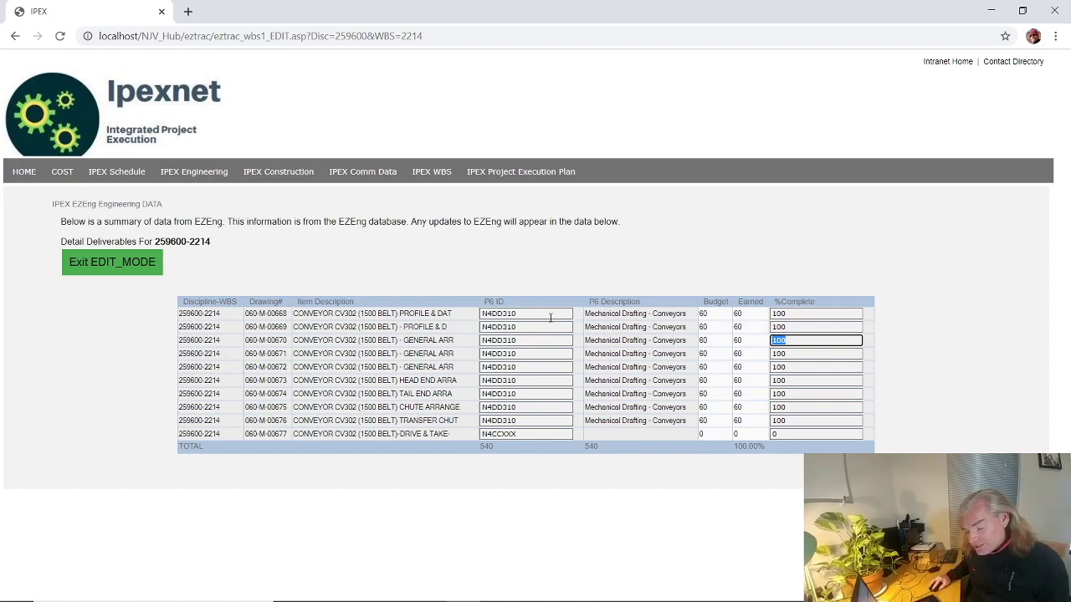
pyautogui.click(550, 314)
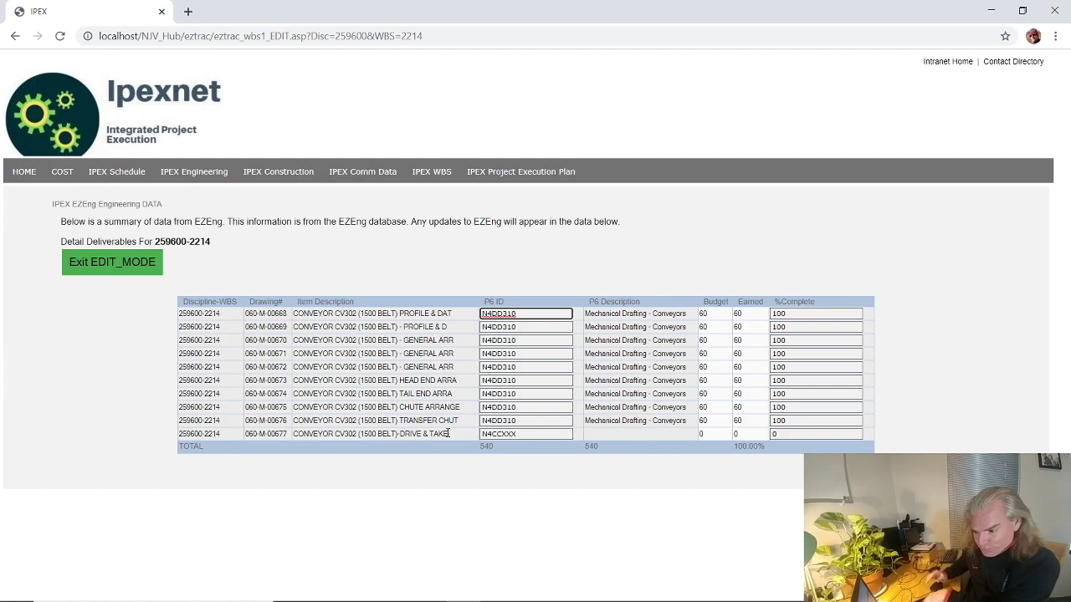
pyautogui.write('1')
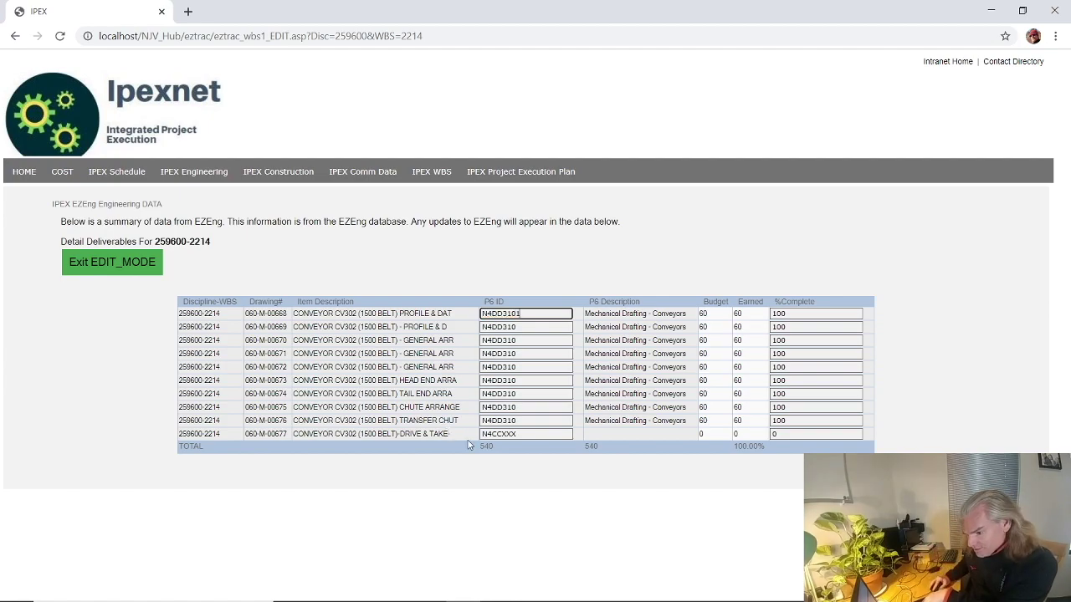
pyautogui.click(525, 327)
pyautogui.write('1')
# - Set the P6 ID of the three GENERAL ARR drawings, 060-M-00670 to 060-M-00672, to N4DD3102
pyautogui.click(526, 341)
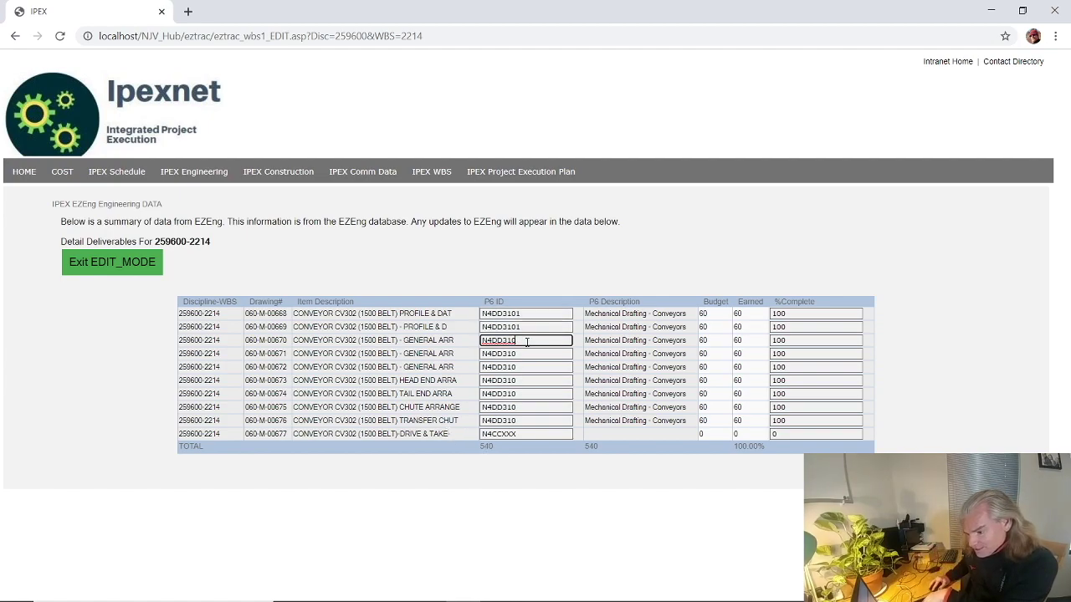
pyautogui.write('2')
pyautogui.click(529, 354)
pyautogui.write('2')
pyautogui.click(531, 367)
pyautogui.write('2')
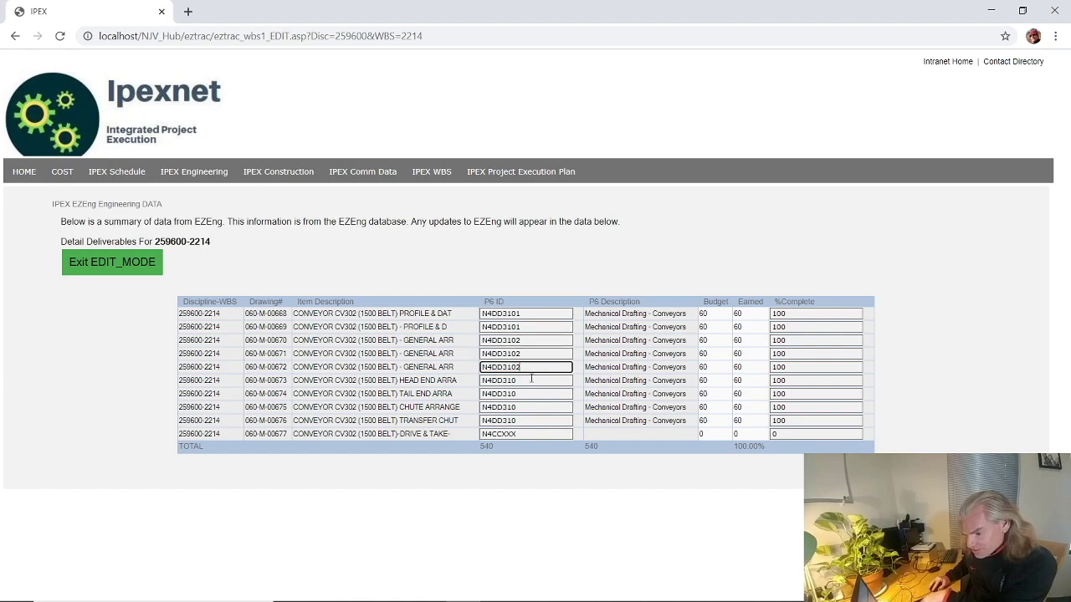
# - Set the P6 ID of drawings 060-M-00673 to 060-M-00676 to N4DD3103 and exit edit mode
pyautogui.click(531, 380)
pyautogui.write('3')
pyautogui.click(533, 394)
pyautogui.write('3')
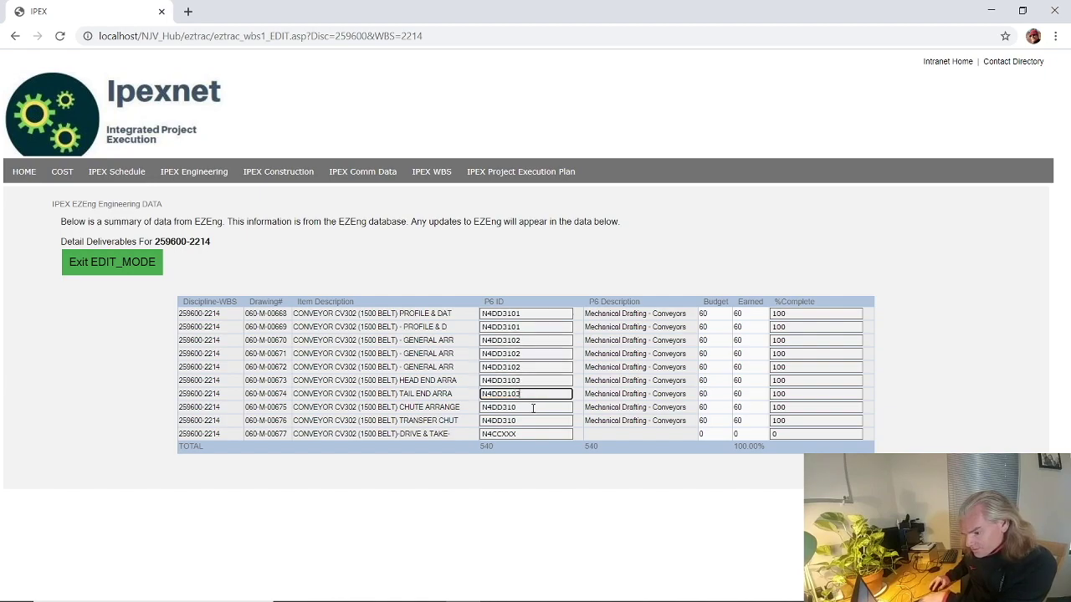
pyautogui.click(534, 406)
pyautogui.write('3')
pyautogui.click(534, 420)
pyautogui.write('3')
pyautogui.click(524, 408)
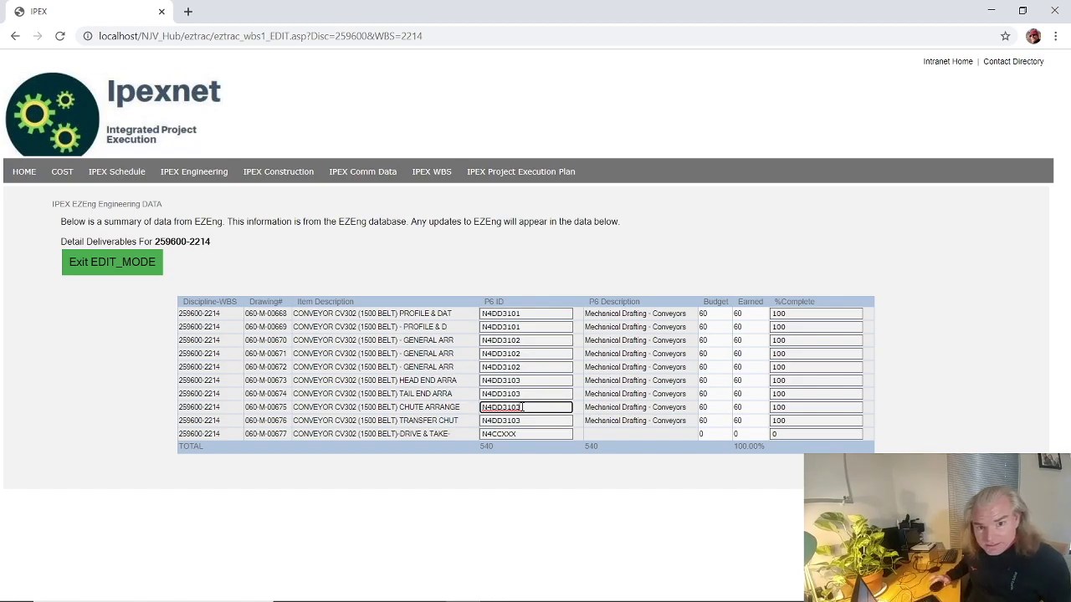
pyautogui.click(77, 269)
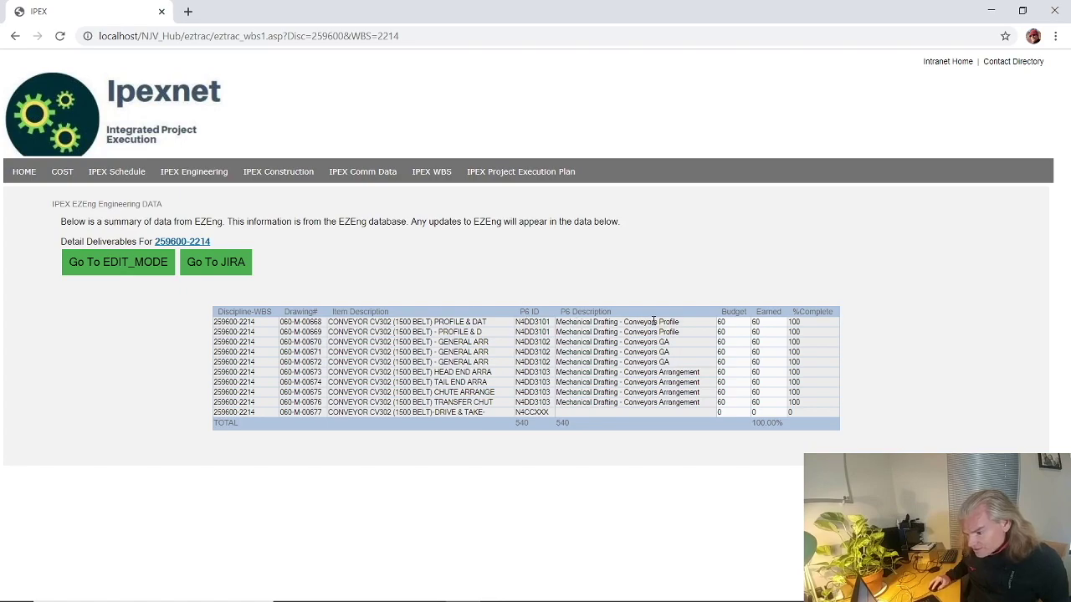
# - Examine the P6 IDs and P6 descriptions of the updated conveyor drawings
pyautogui.moveTo(679, 332); pyautogui.dragTo(555, 333)
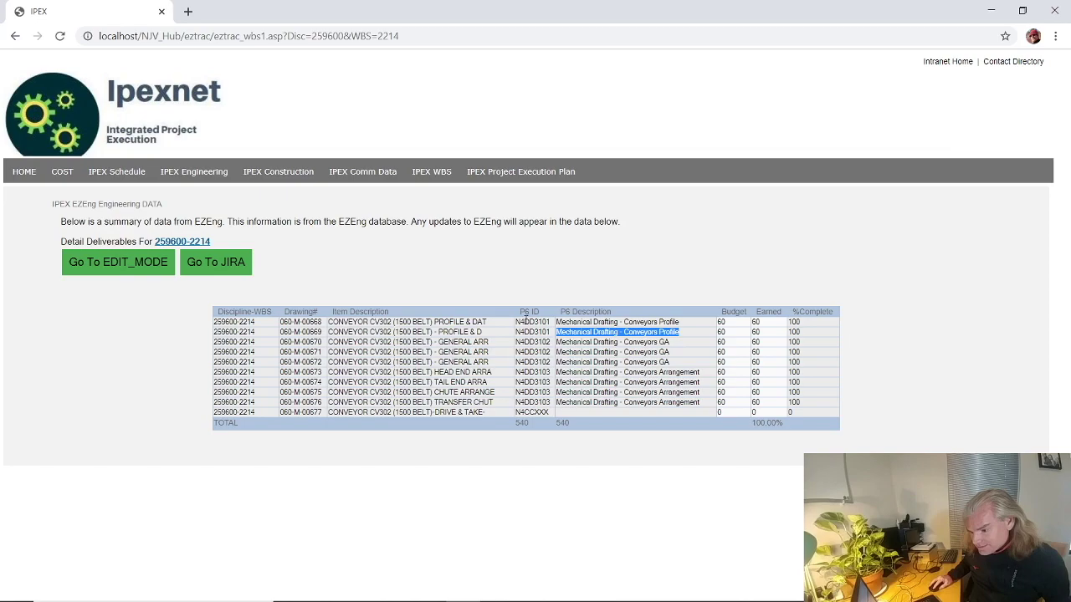
pyautogui.doubleClick(527, 321)
pyautogui.moveTo(569, 322); pyautogui.dragTo(676, 374)
pyautogui.click(628, 319)
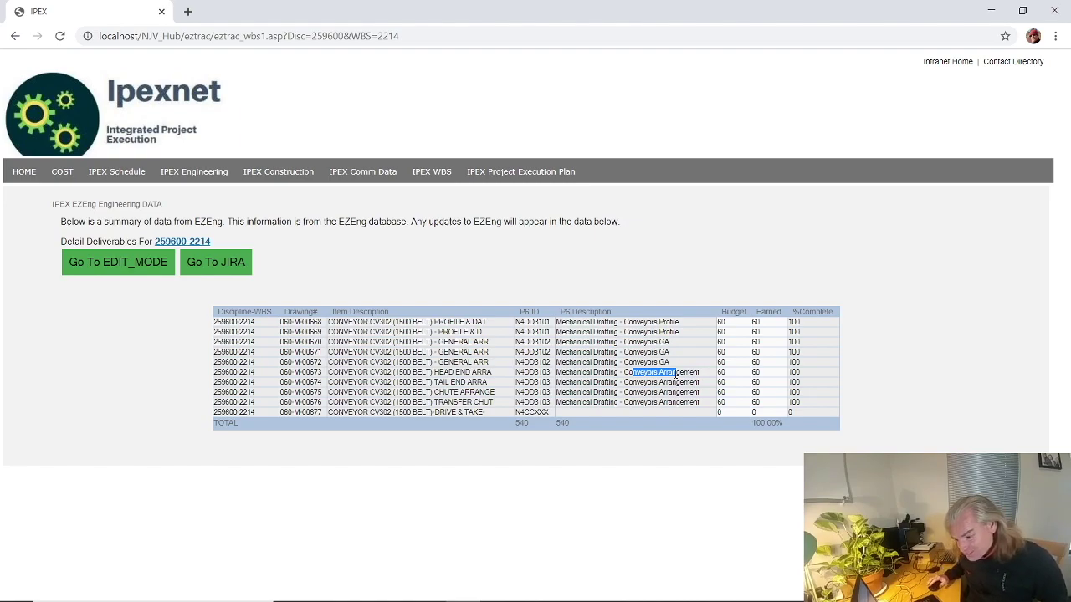
pyautogui.click(565, 378)
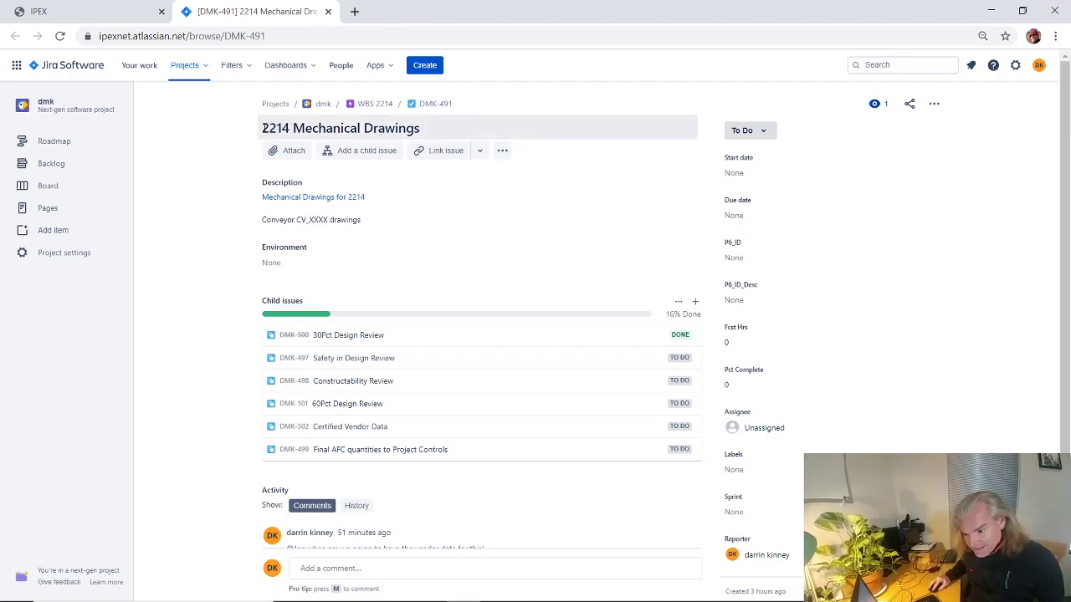
# - Review the Jira task 2214 Mechanical Drawings and follow its description link to the mechanical drawings for 2214
pyautogui.moveTo(263, 128); pyautogui.dragTo(290, 128)
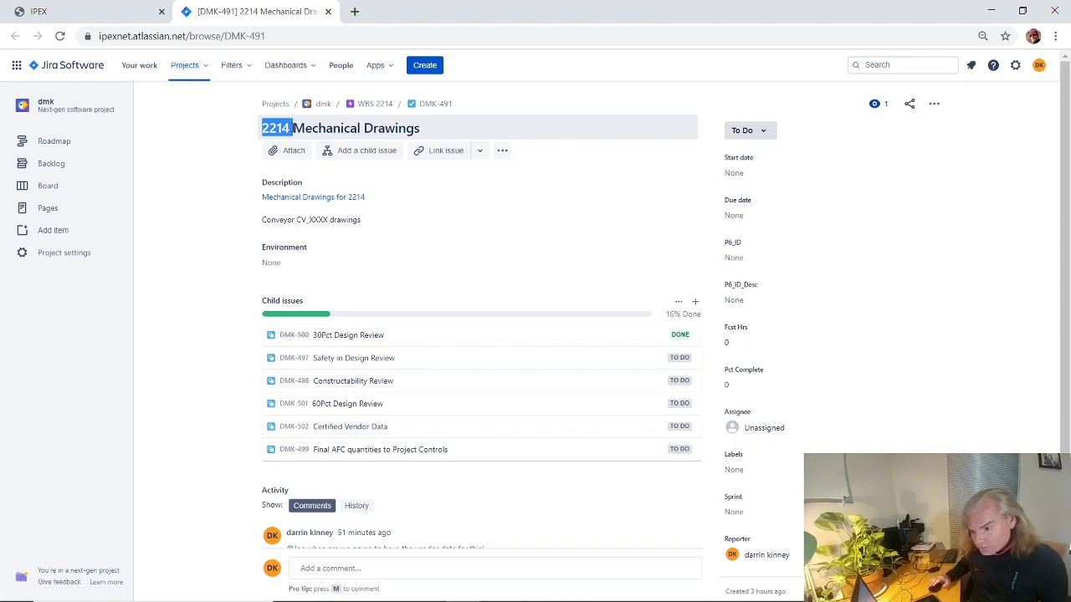
pyautogui.click(309, 129)
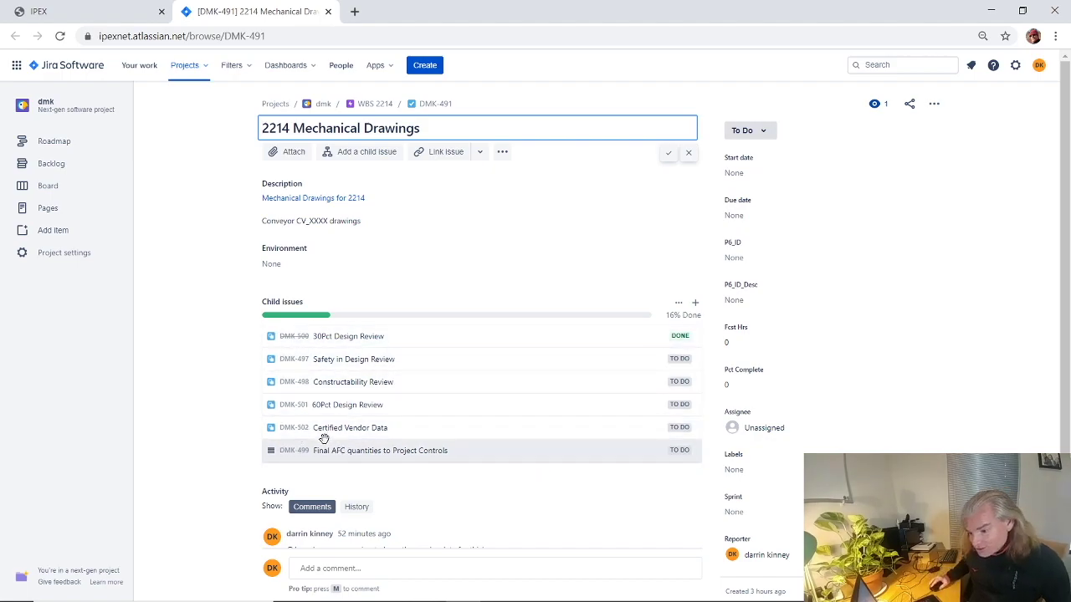
pyautogui.click(326, 201)
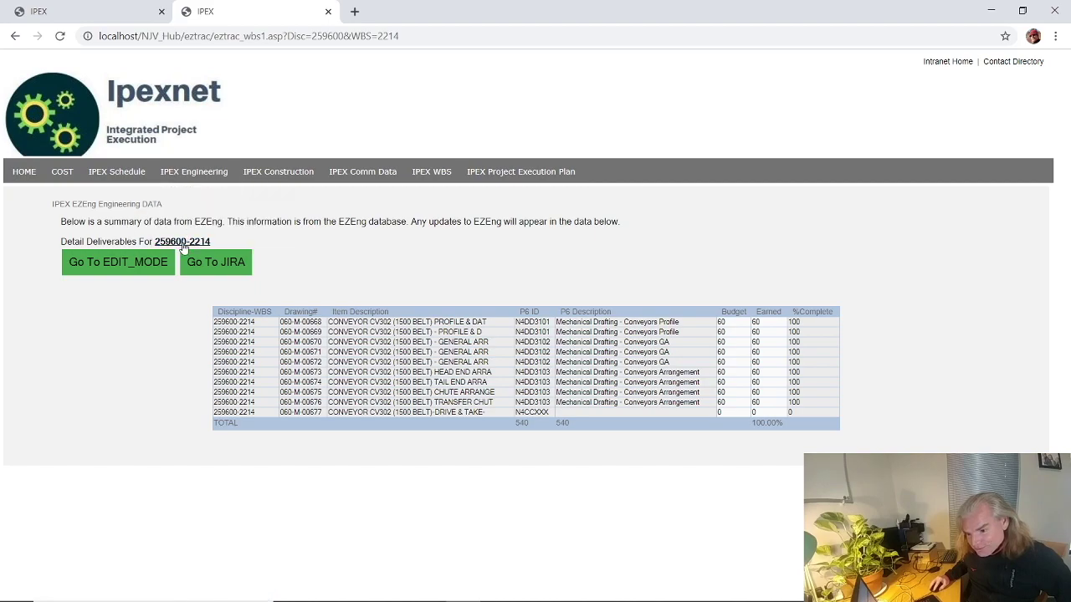
pyautogui.click(182, 243)
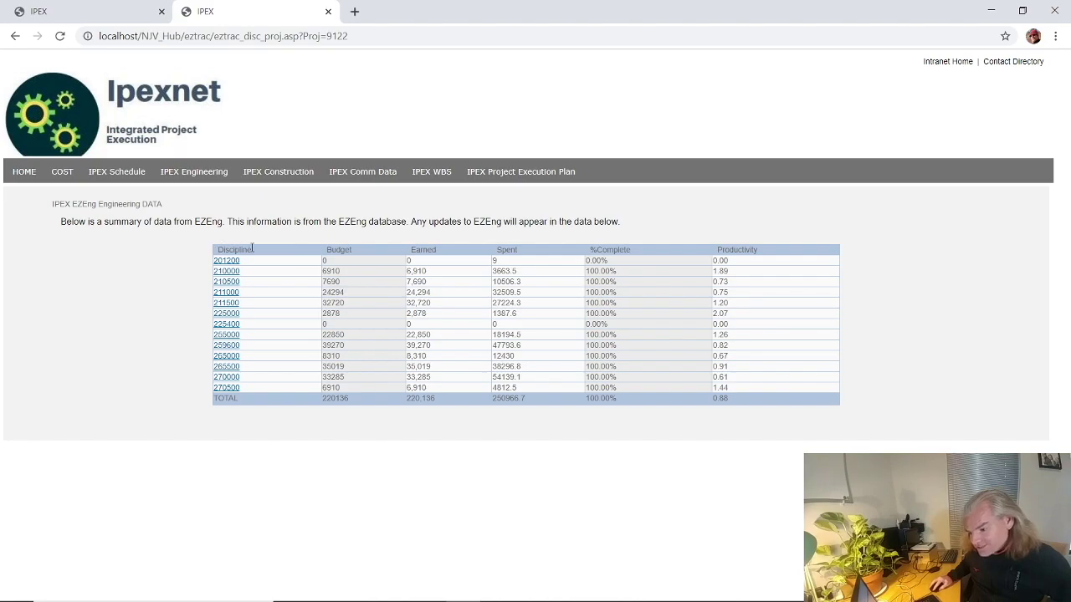
pyautogui.moveTo(269, 179)
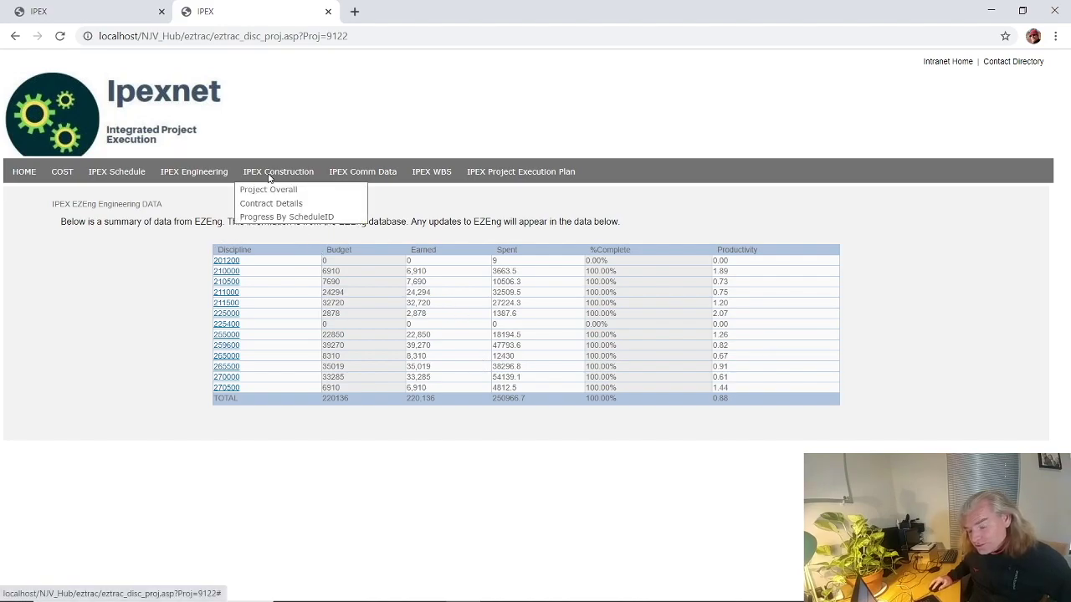